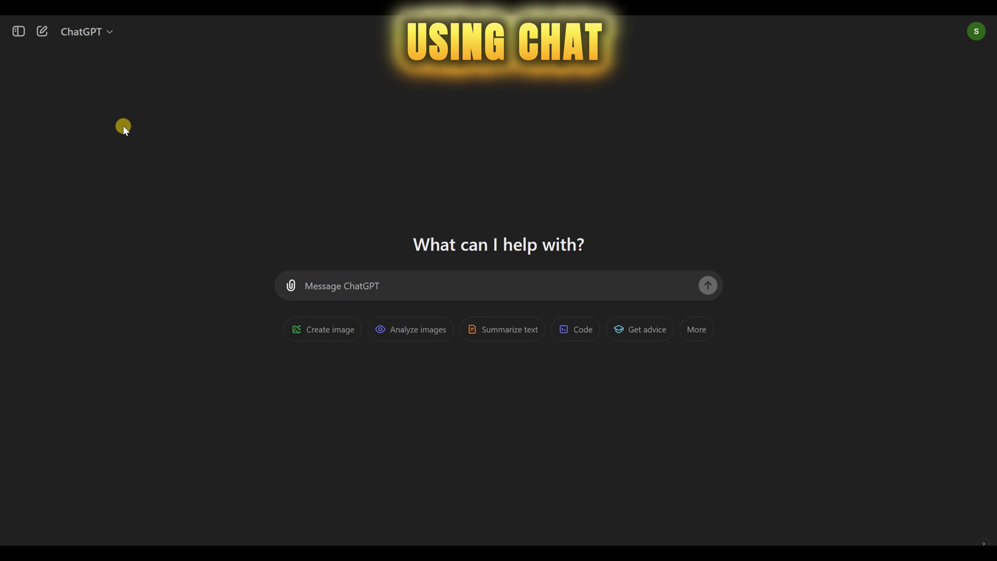
Get ChatGPT to rewrite a minimalist Burj Khalifa image prompt and copy it
click(331, 285)
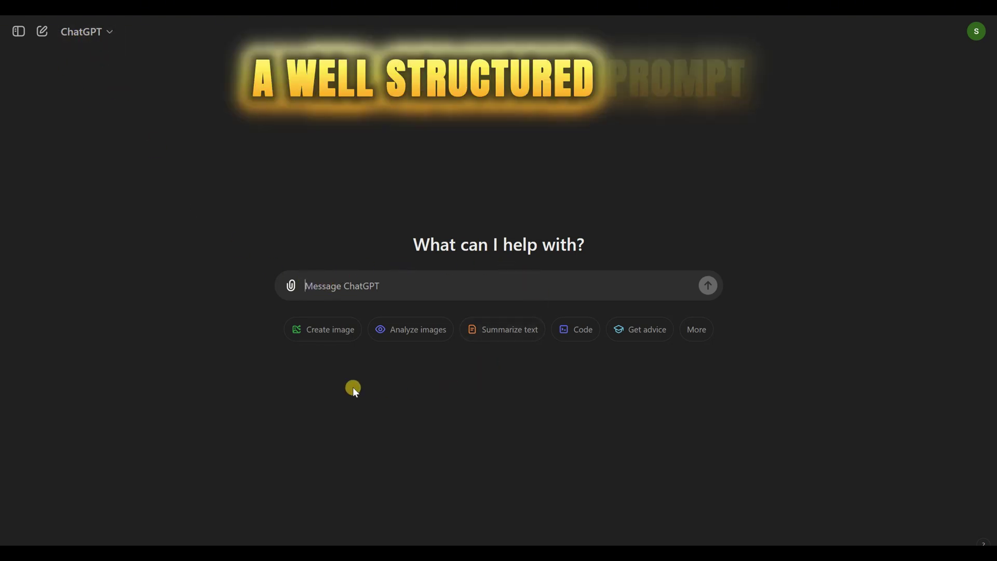
text(wright prompt not image: "Create a prompt for a minimalistic photo of the Burj Khalifa tower, standing alone against a simple background with no distractions.")
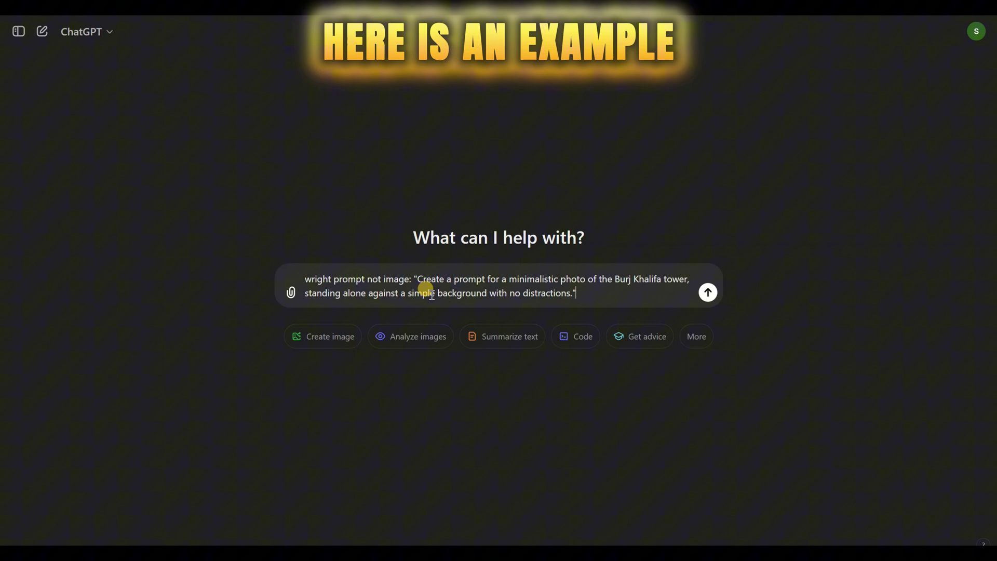
click(707, 293)
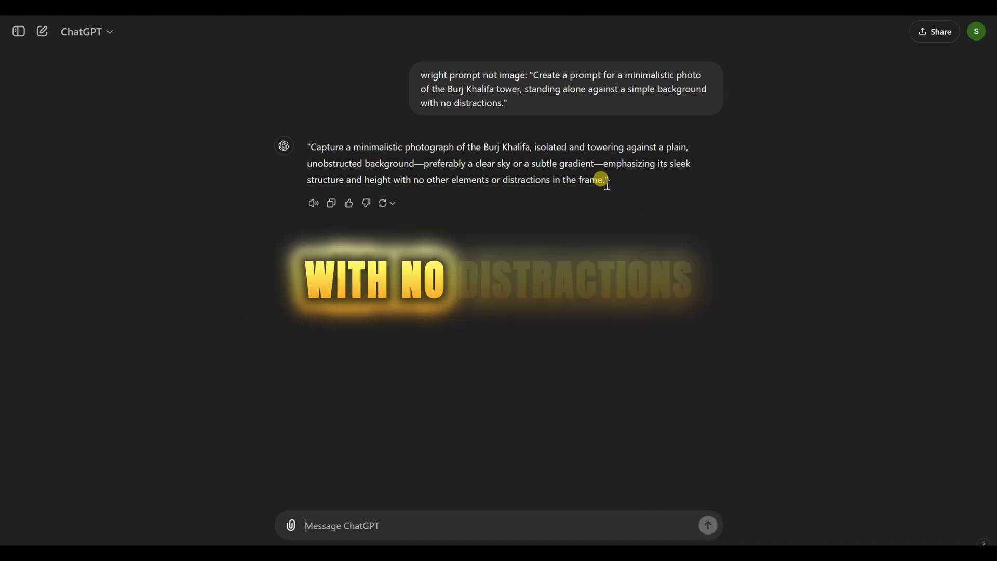
click(332, 204)
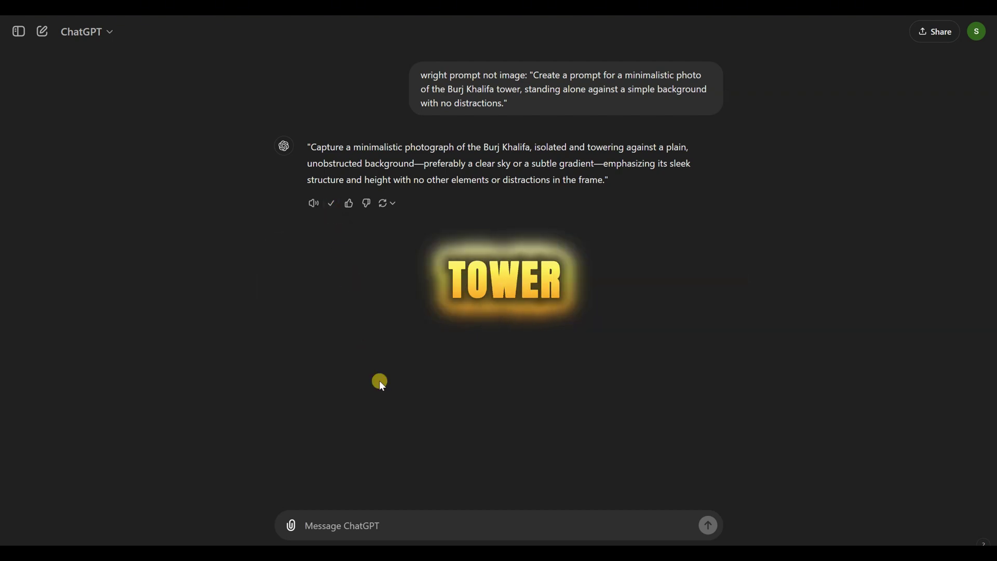
Get a minimalist Eiffel Tower image prompt from ChatGPT and copy it
click(370, 526)
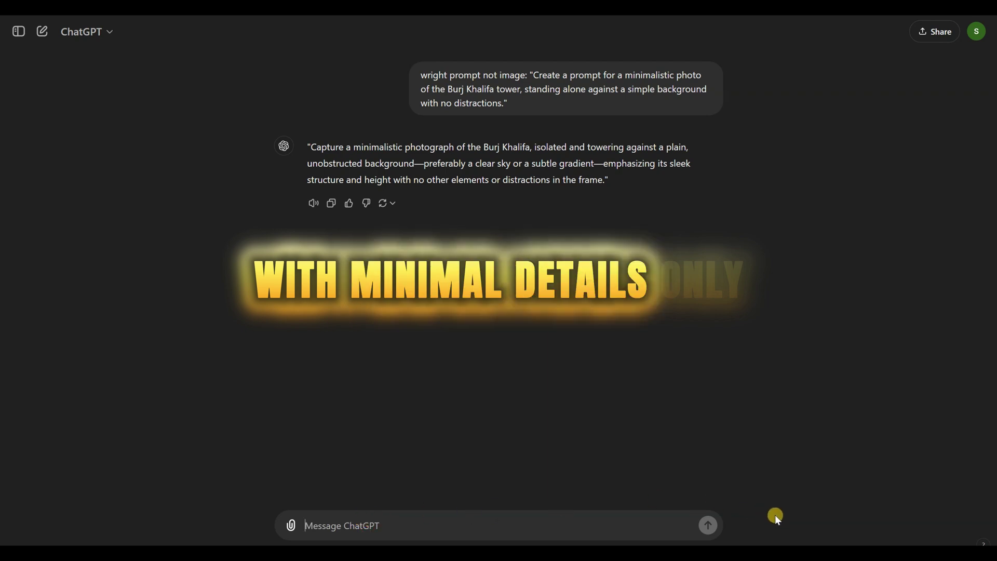
key(ctrl+v)
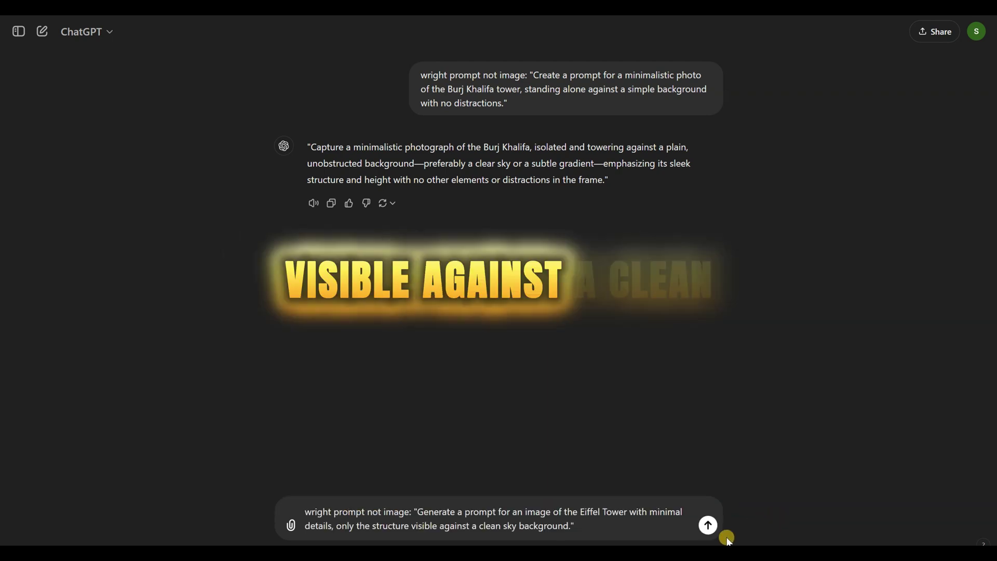
click(708, 525)
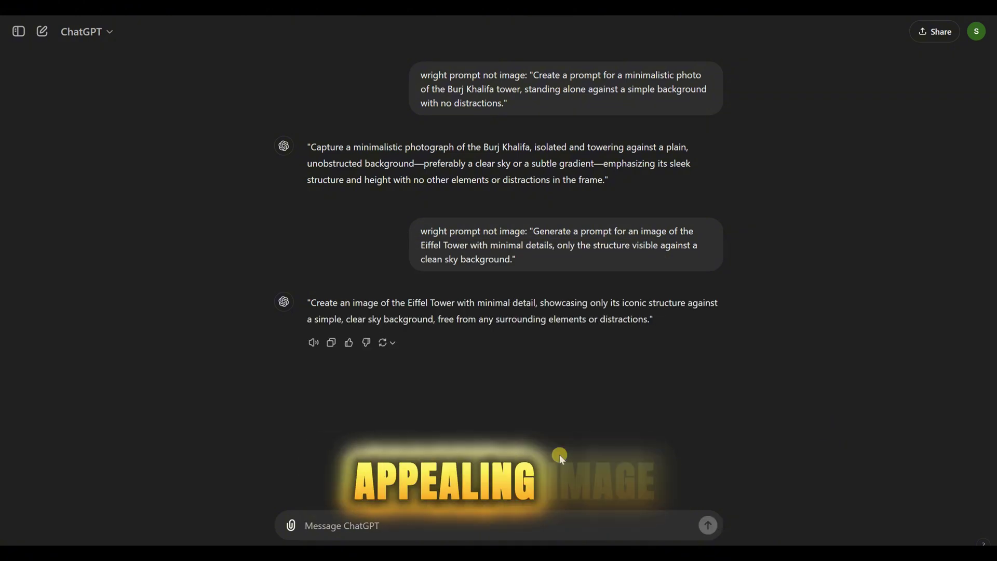
click(331, 342)
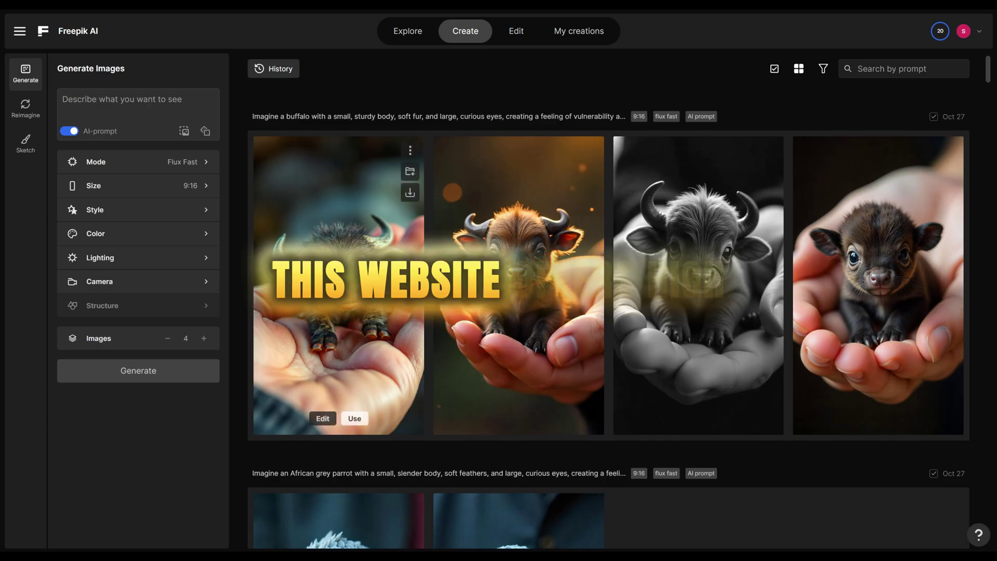
Enter the Burj Khalifa prompt with 9:16 Social Story size, #photo style and 2 images
click(123, 99)
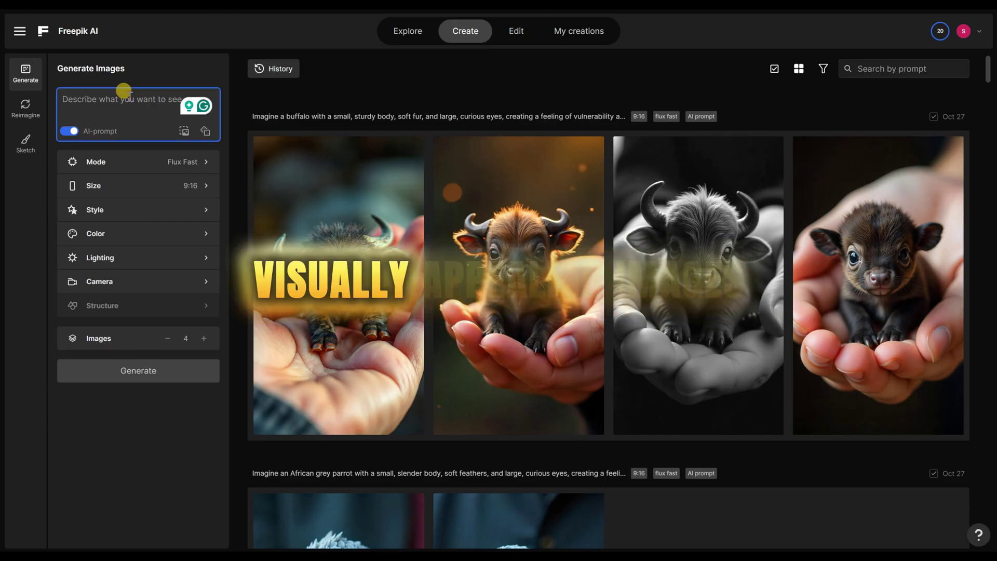
key(ctrl+v)
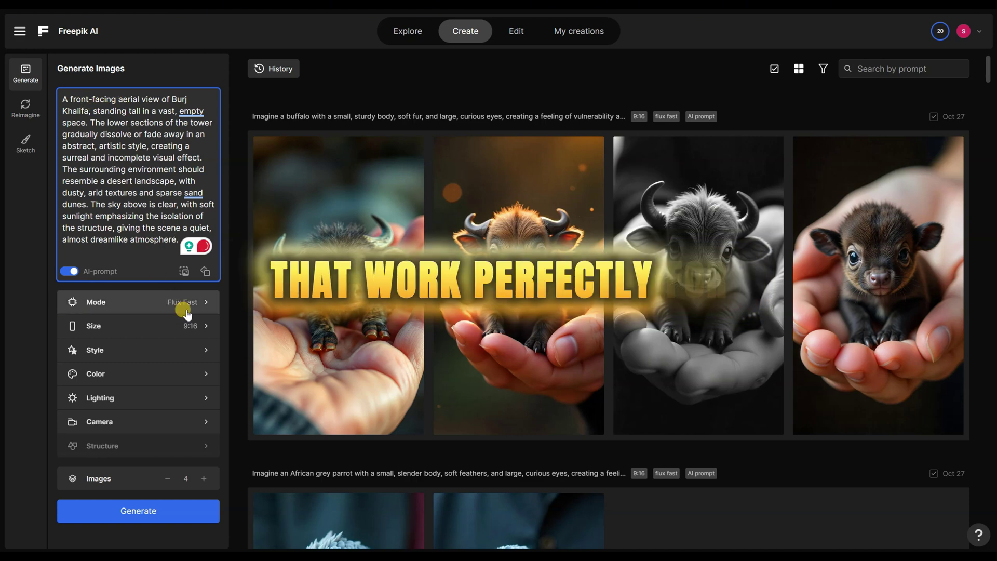
click(126, 326)
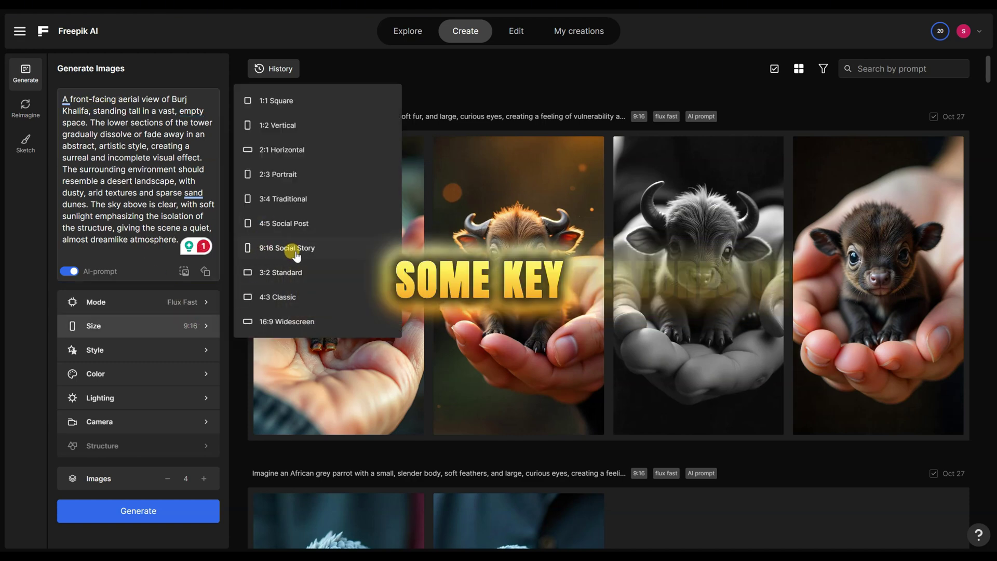
click(266, 247)
click(180, 350)
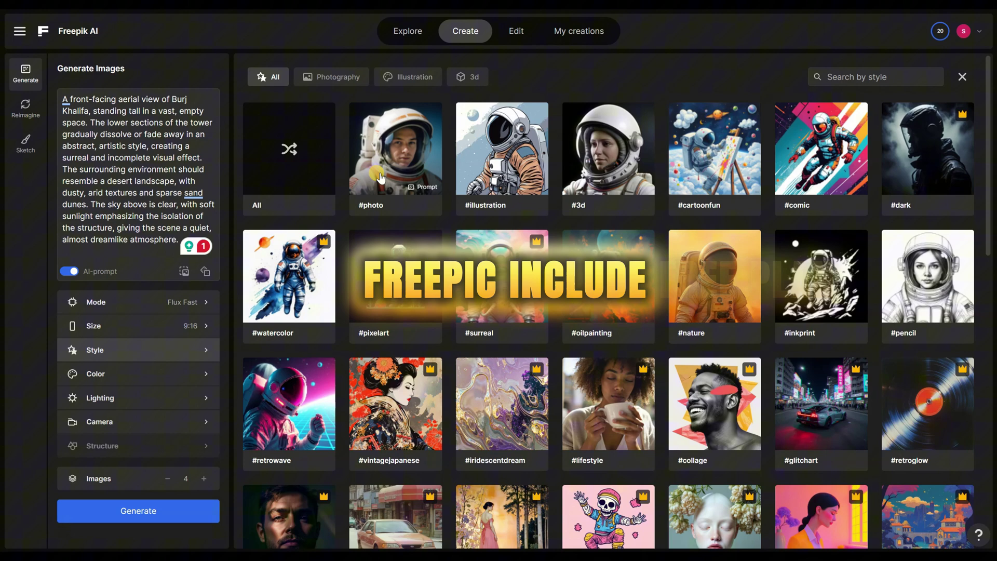
click(395, 152)
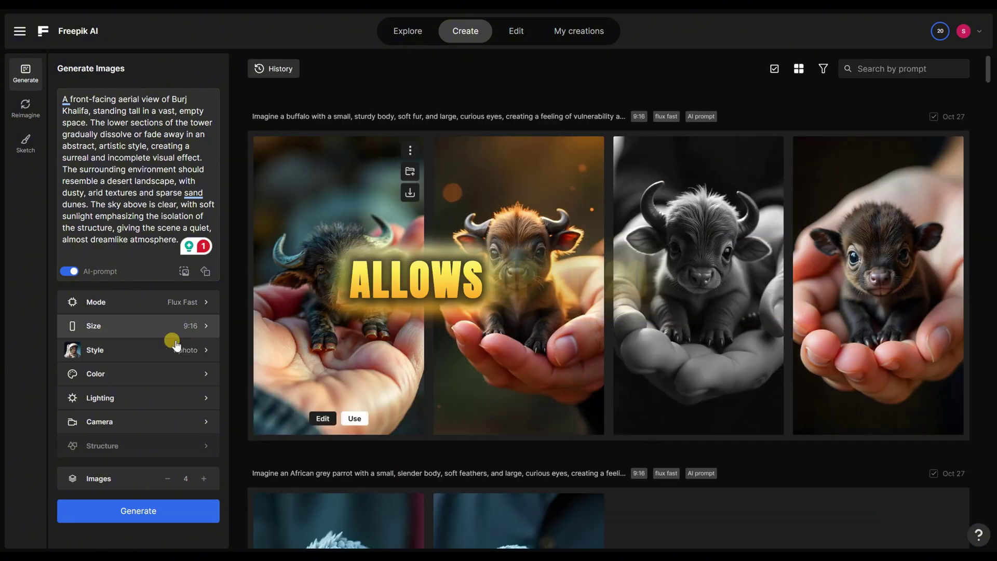
click(167, 478)
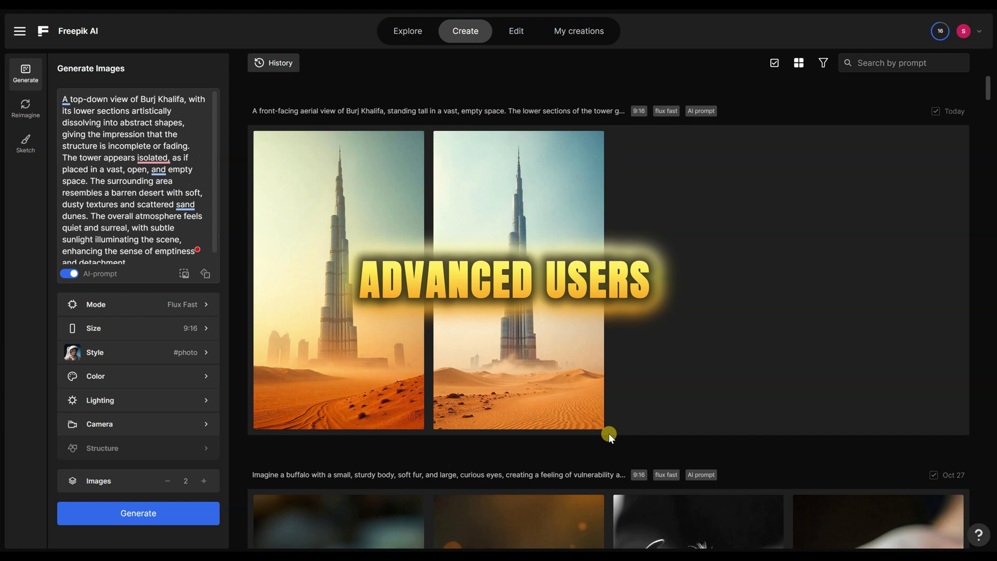
scroll(621, 385, up, 3)
Generate the top-down images, then save the third top-down and second front-facing images
click(138, 512)
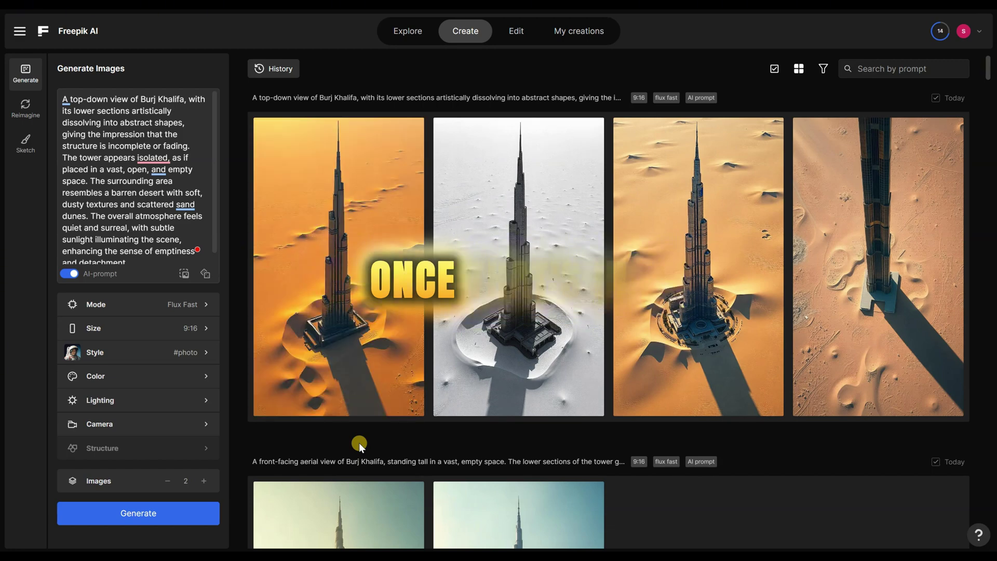
mouse_move(698, 267)
click(768, 175)
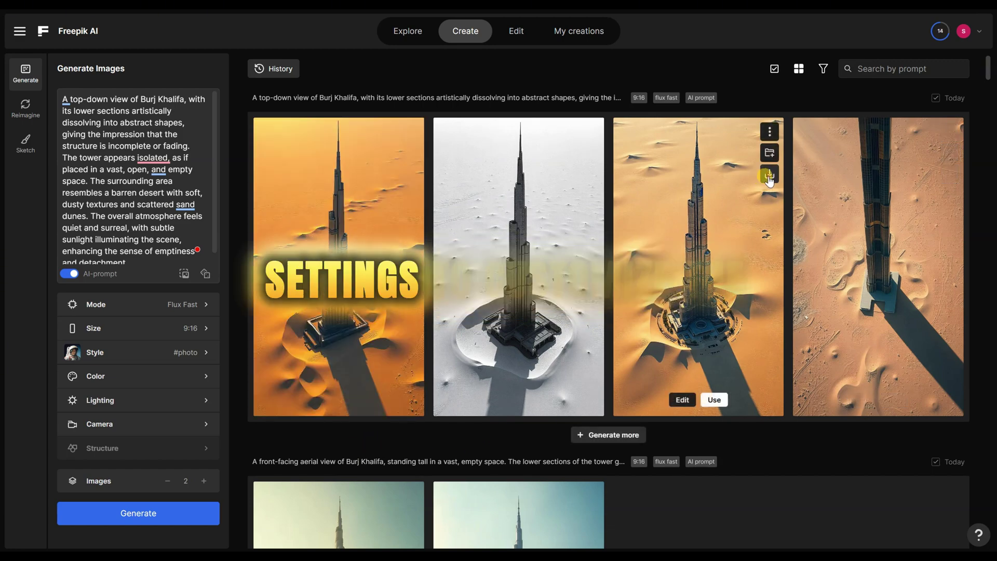
click(398, 248)
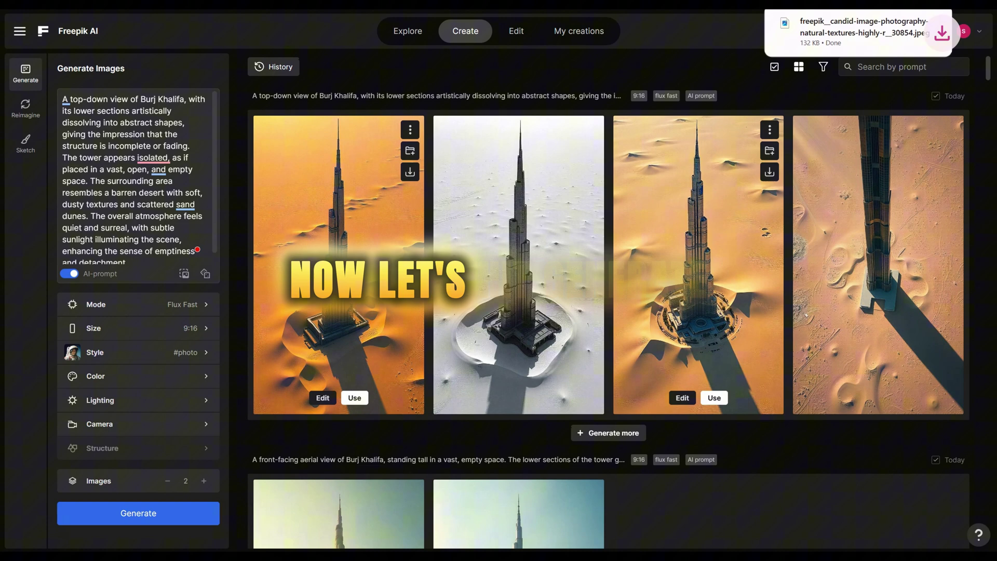
scroll(400, 222, down, 5)
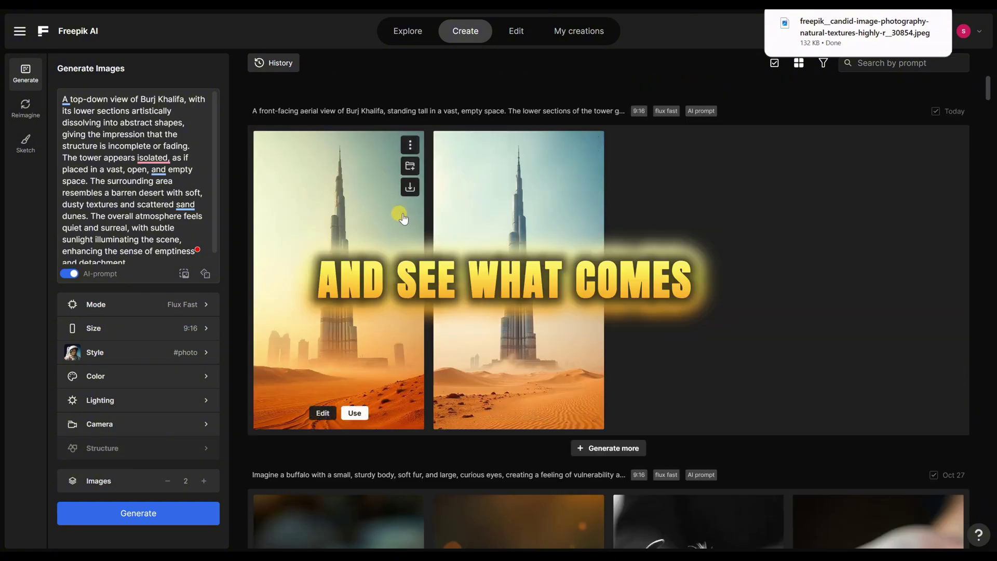
click(590, 189)
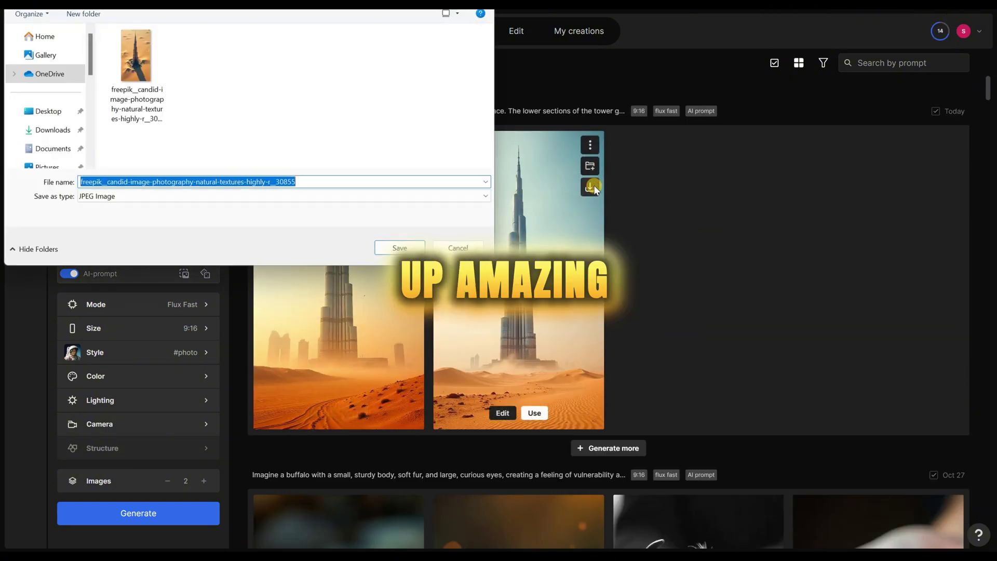
click(405, 248)
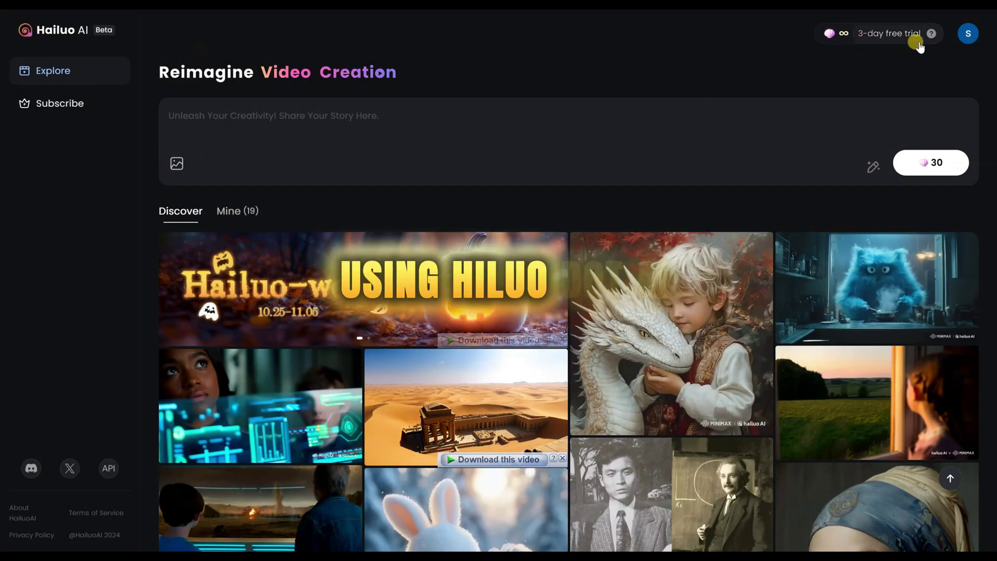
Use the tower image as the video's first frame, prompted 'Collapse of the building'
click(177, 164)
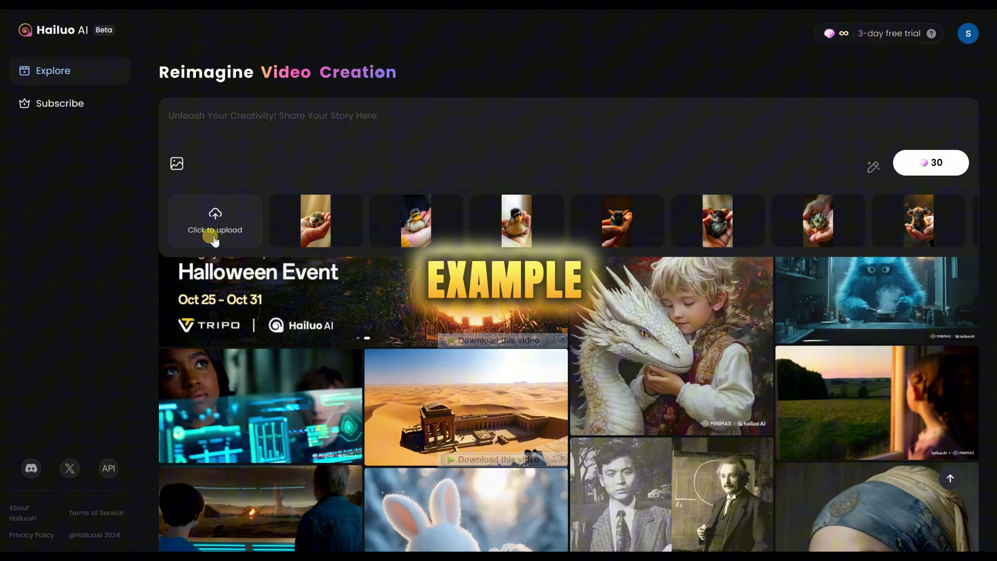
click(215, 221)
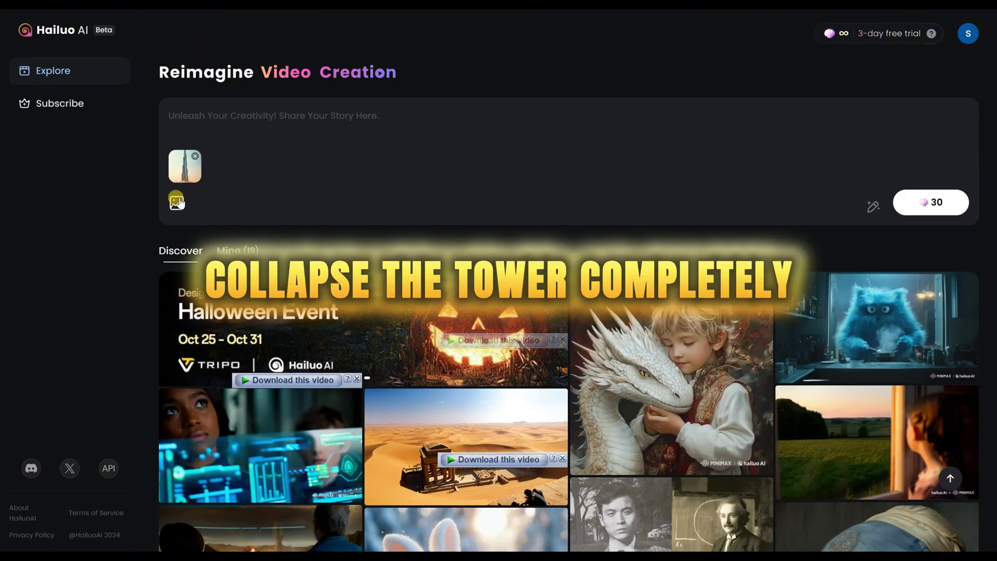
click(231, 115)
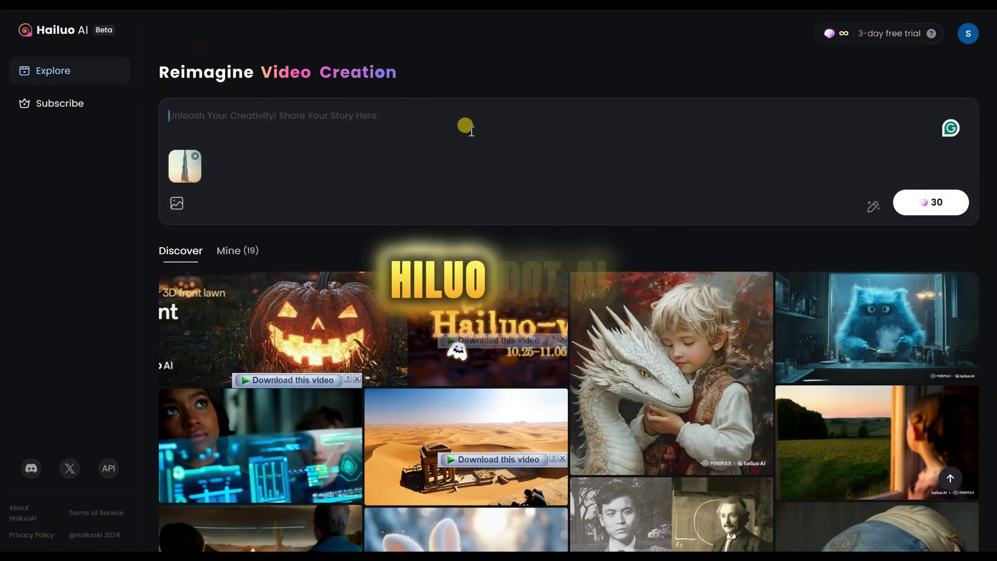
key(ctrl+v)
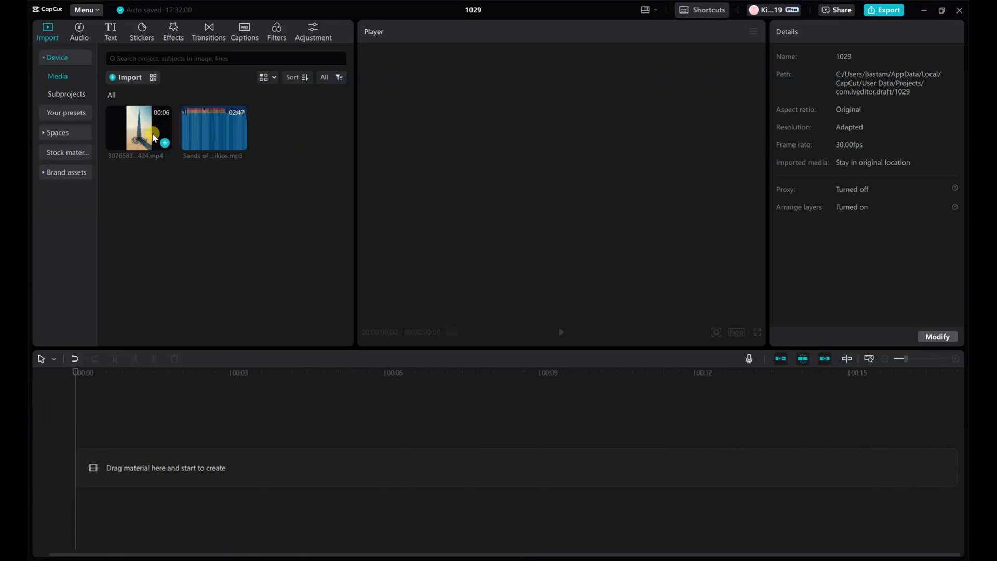
Add the tower video and 'Sands of serenity' music, then move the playhead to 0:03
click(163, 146)
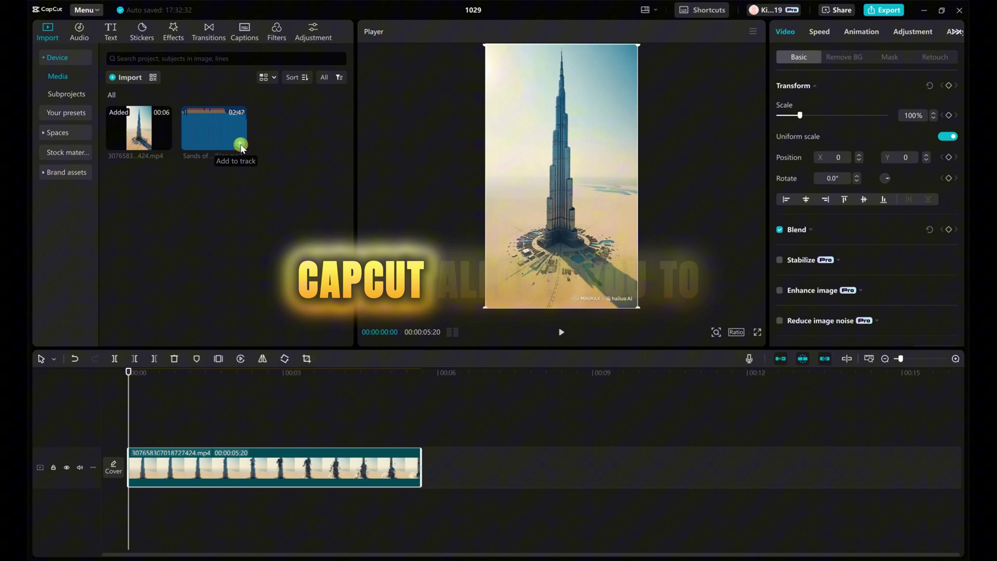
click(235, 146)
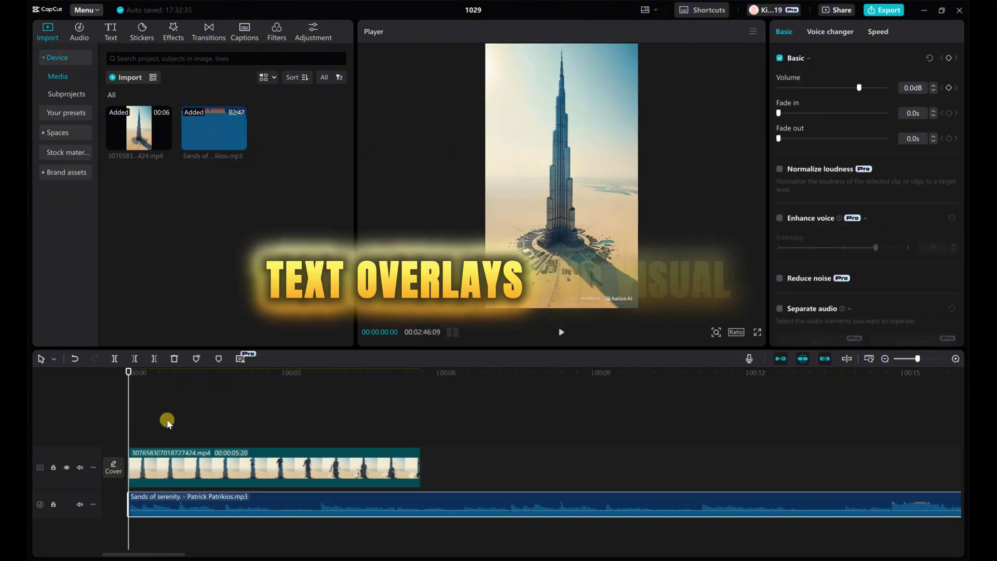
drag(128, 377, 313, 393)
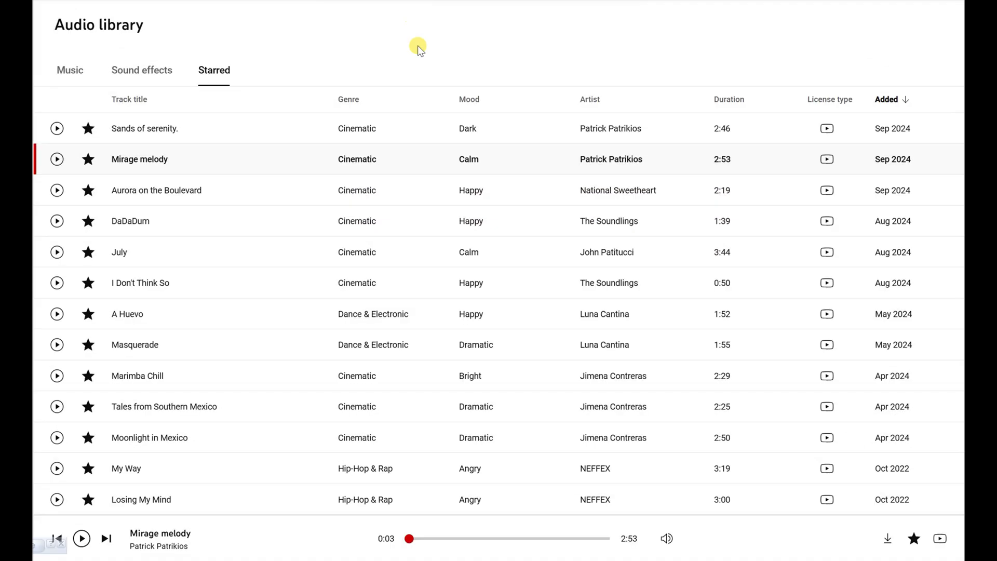
mouse_move(499, 159)
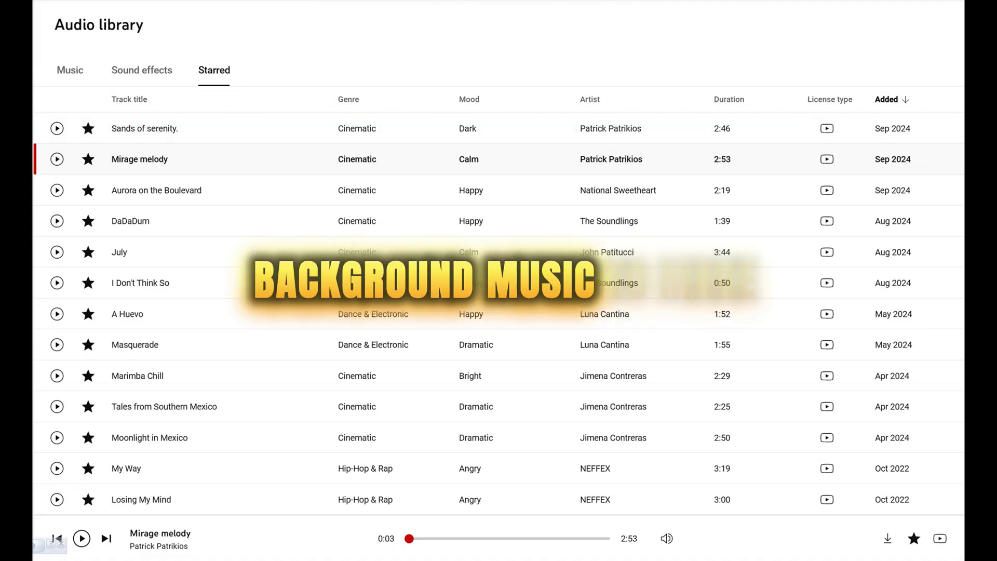
scroll(960, 306, down, 2)
scroll(960, 306, down, 3)
scroll(960, 306, down, 3)
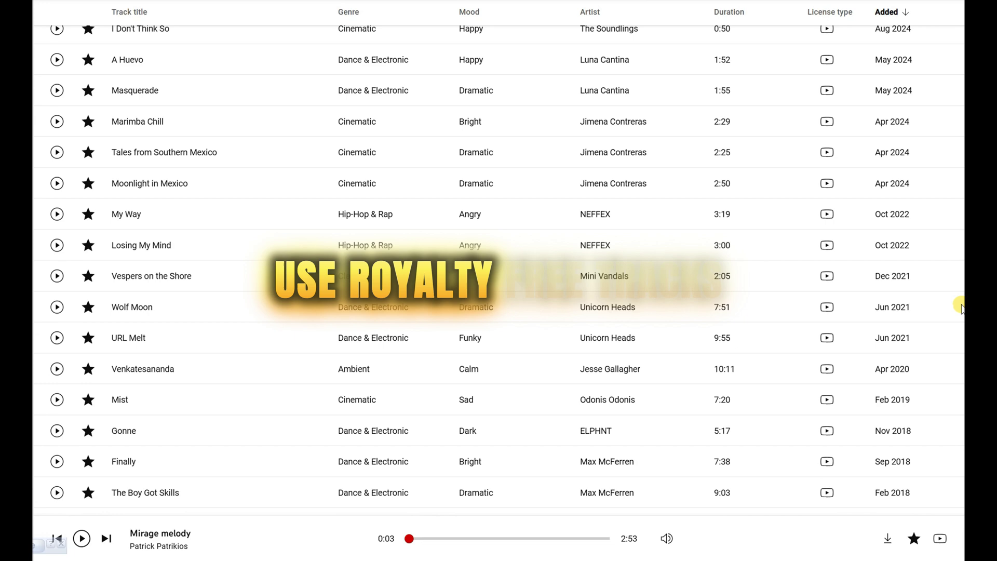
scroll(960, 306, down, 3)
scroll(960, 306, down, 2)
scroll(959, 306, up, 10)
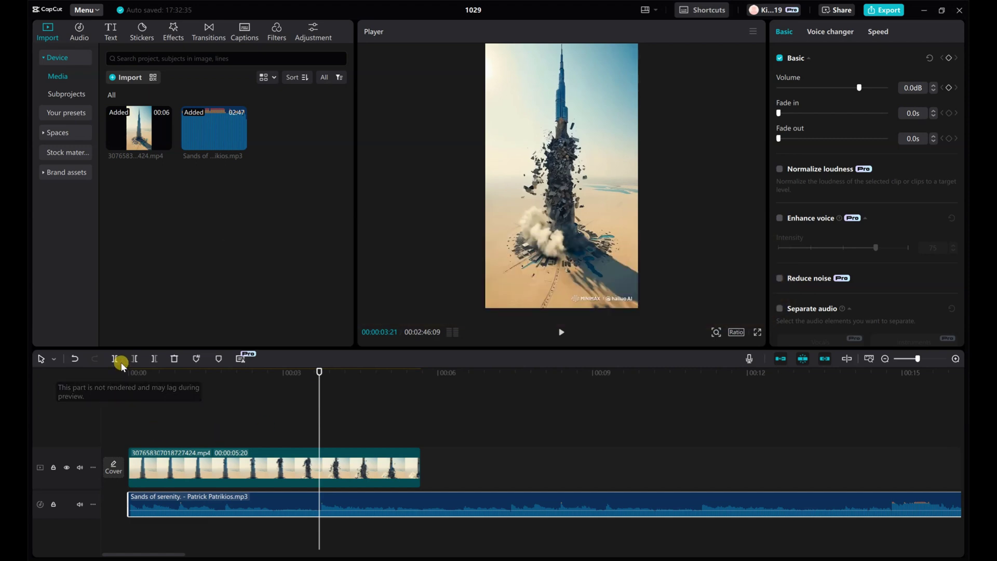
Delete the music after the three-second split and select the remaining music clip
click(177, 360)
click(277, 508)
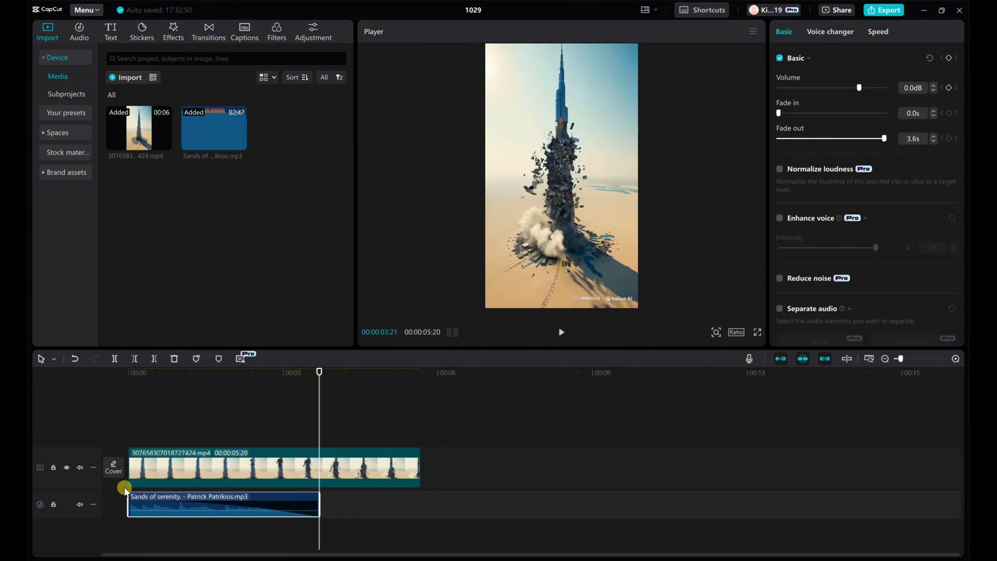
click(81, 34)
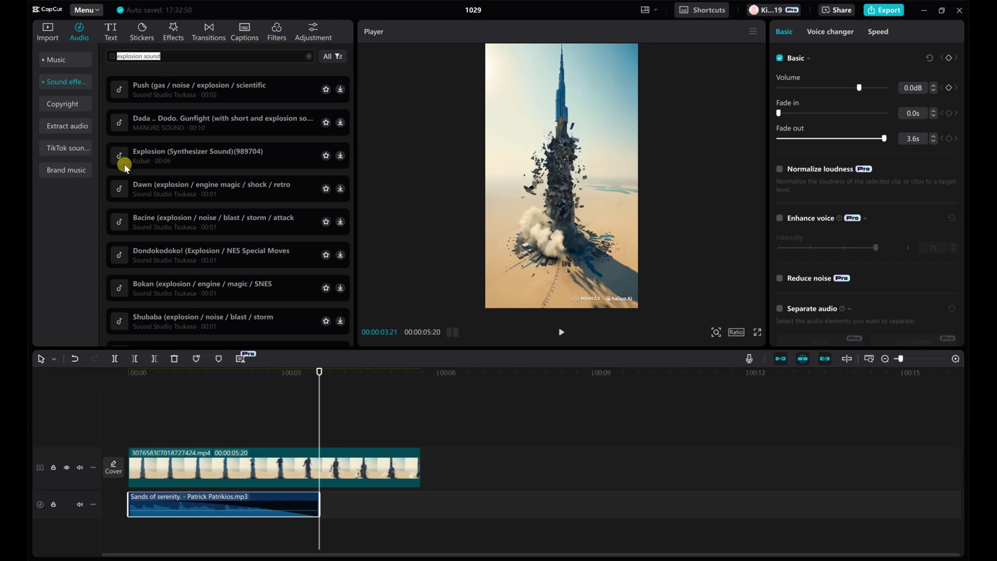
Add Explosion (Synthesizer Sound) under the collapse and move the music to its own track
click(339, 158)
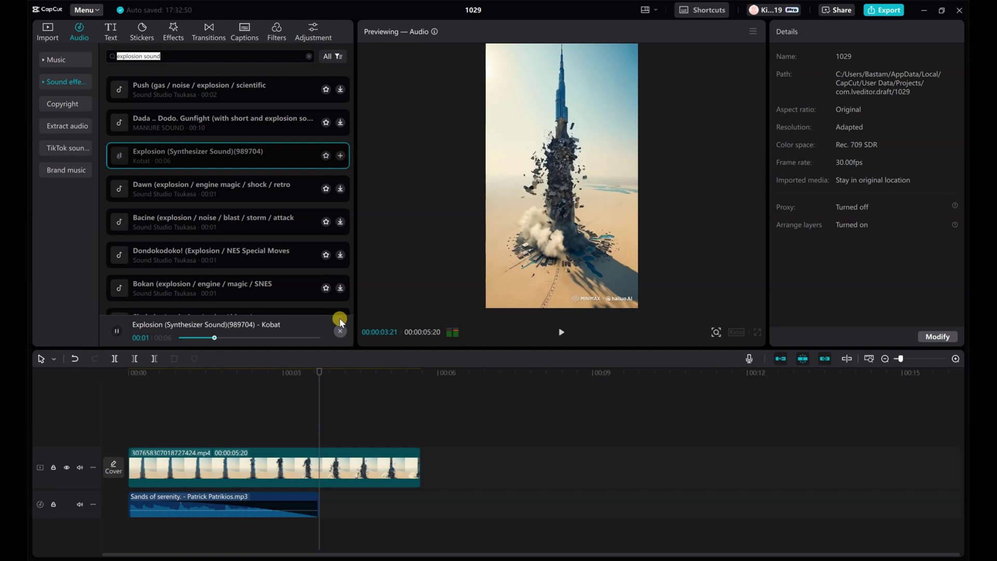
click(340, 158)
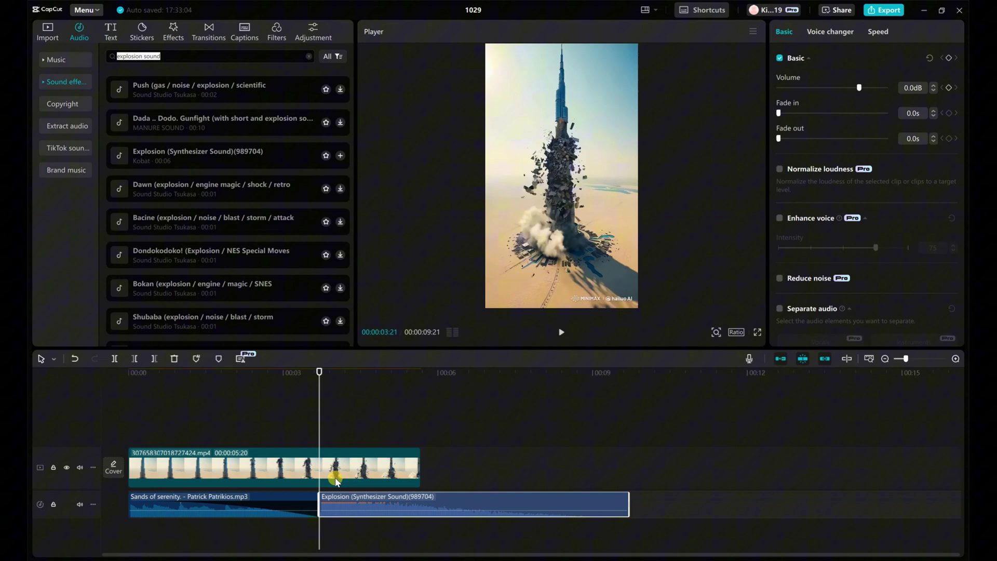
drag(477, 505, 369, 499)
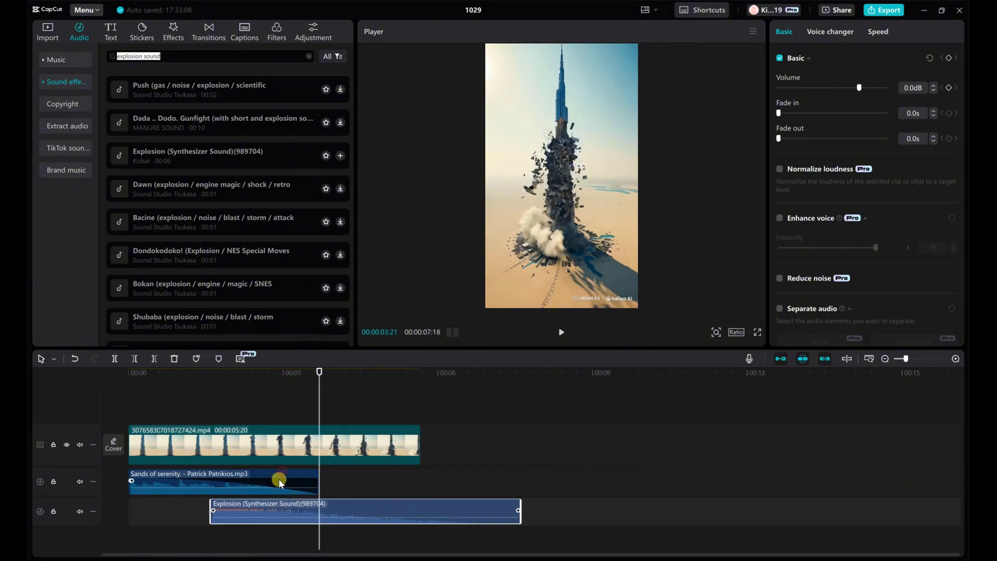
drag(279, 483, 289, 516)
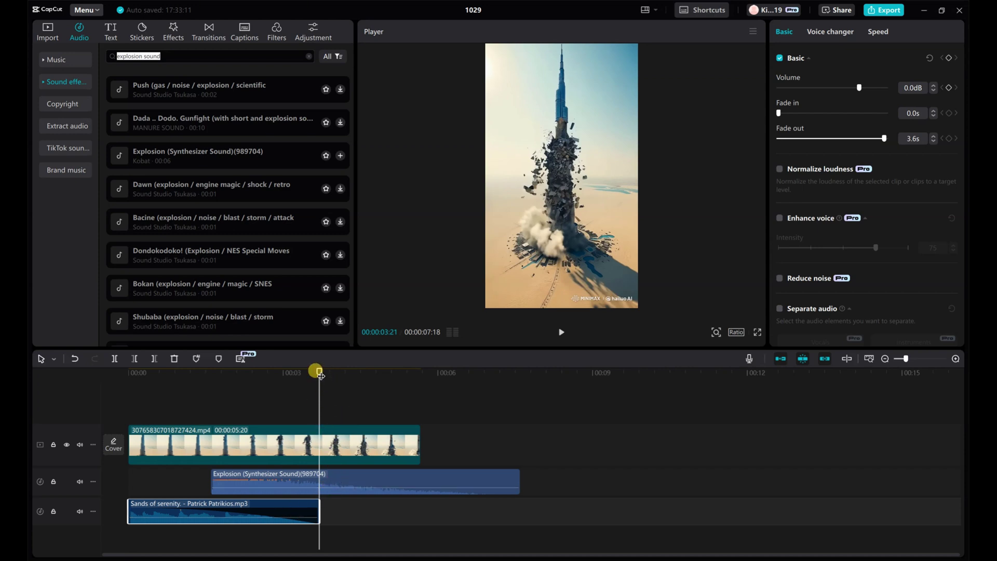
drag(382, 476, 363, 477)
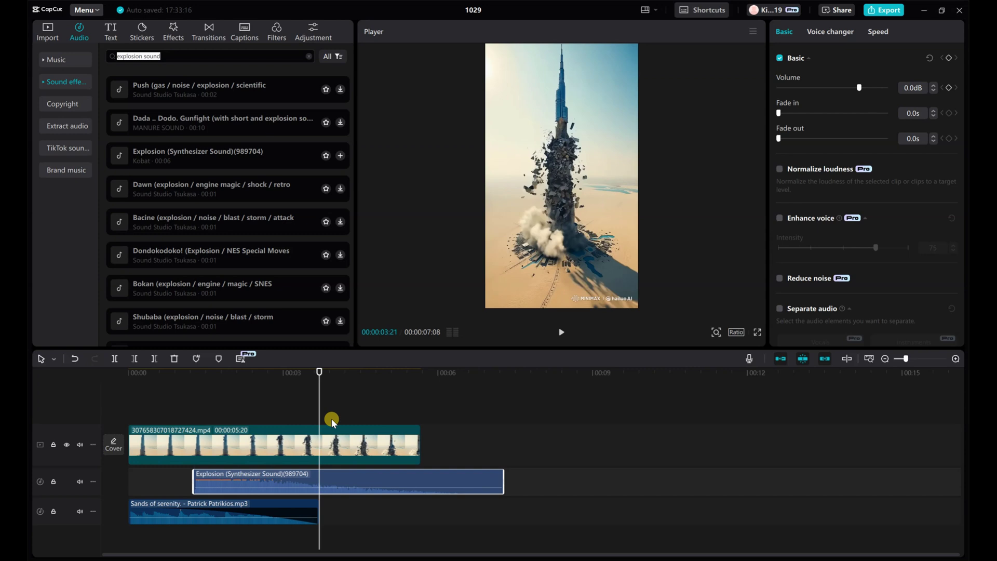
Trim the explosion sound to end with the video and export it in 4K
drag(318, 372, 212, 375)
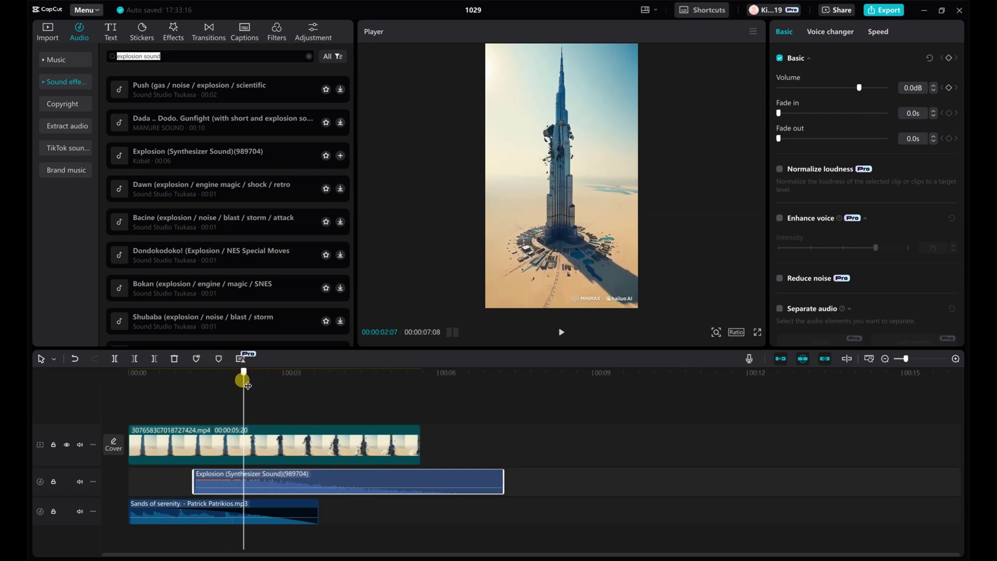
drag(267, 393, 418, 394)
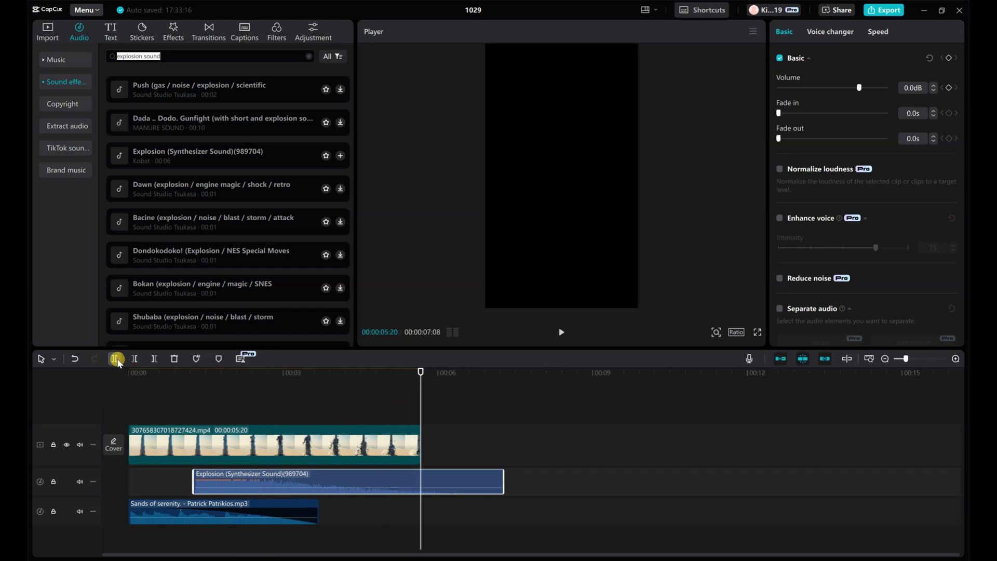
click(175, 360)
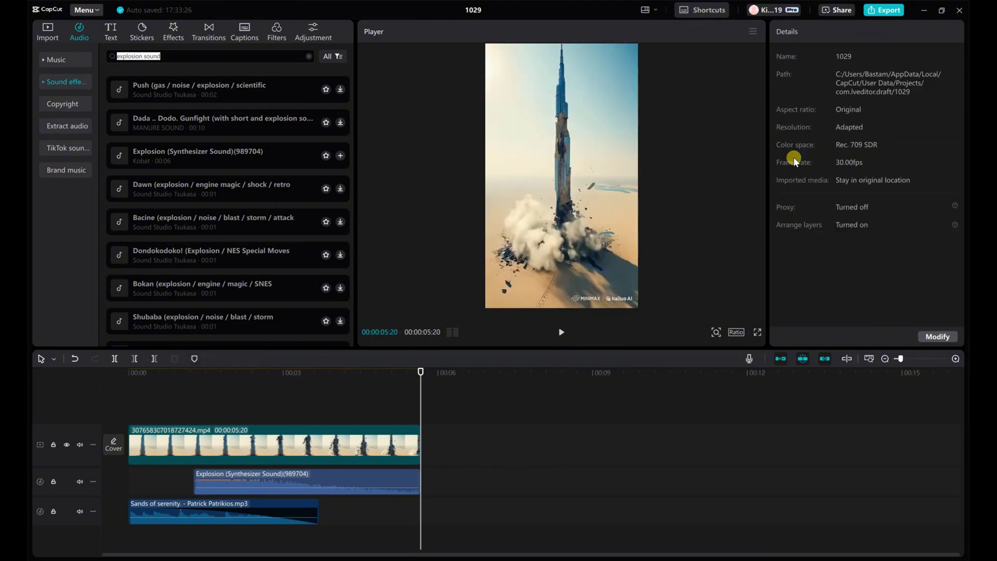
click(886, 14)
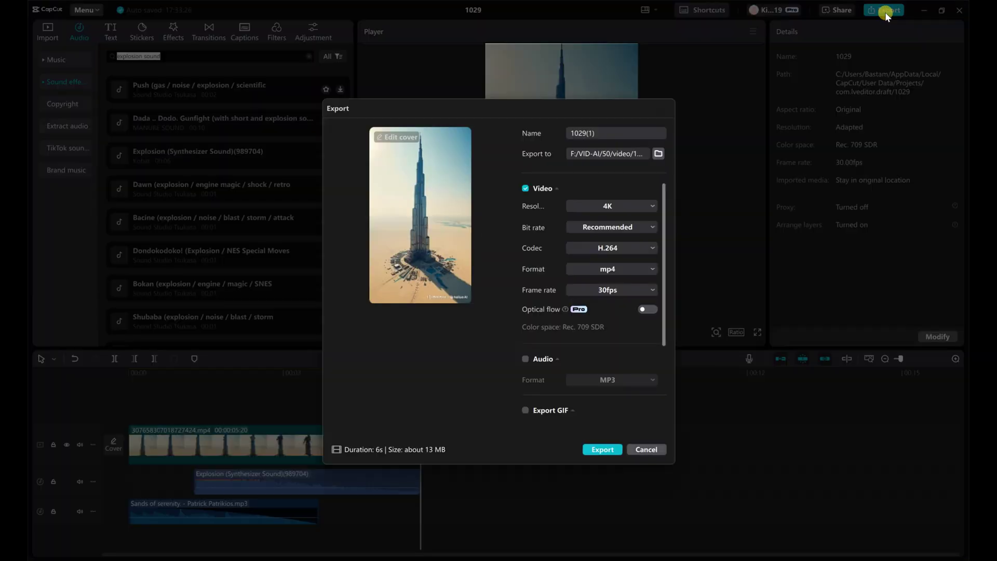
click(603, 449)
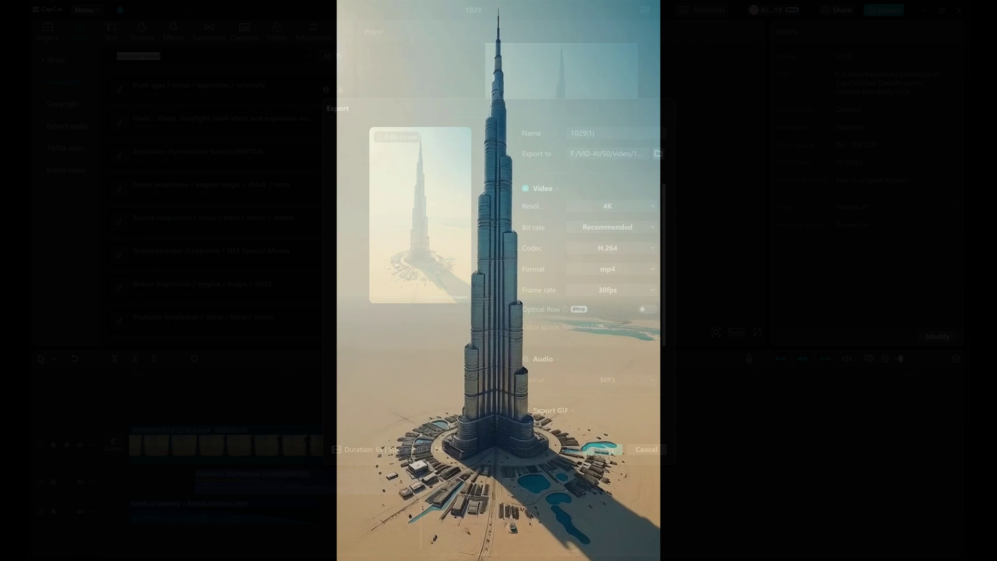